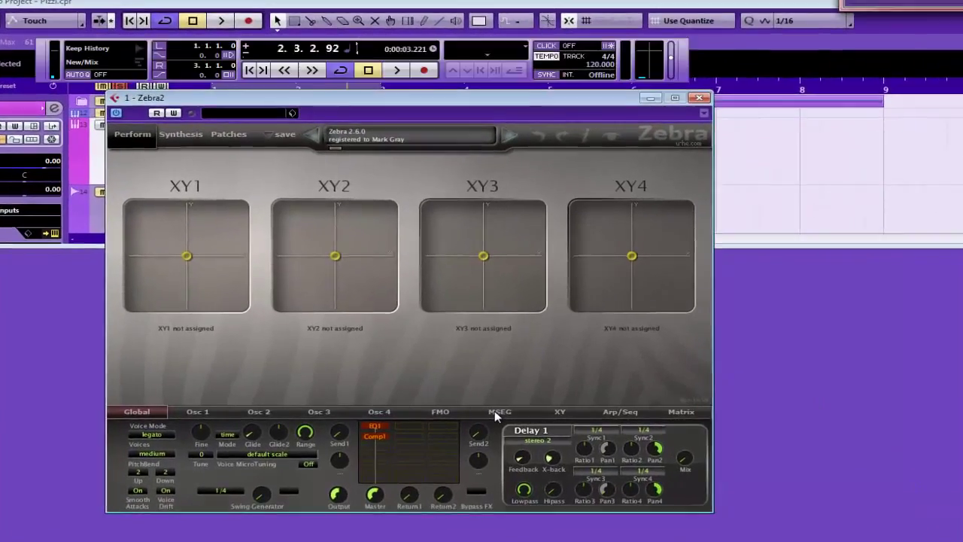
Step: Load the Acid Man patch from the Marks Patches folder and show its synthesis view
click(460, 413)
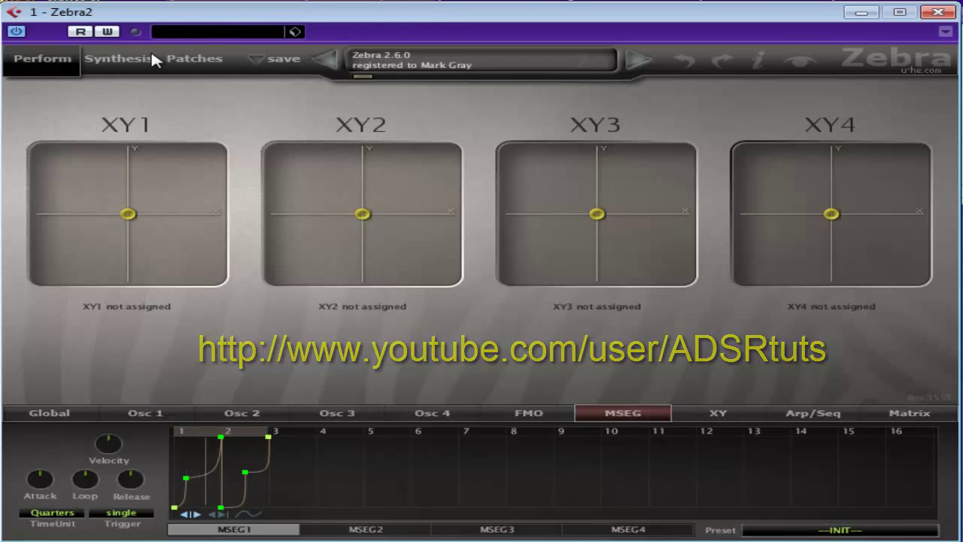
click(197, 59)
click(79, 235)
click(679, 101)
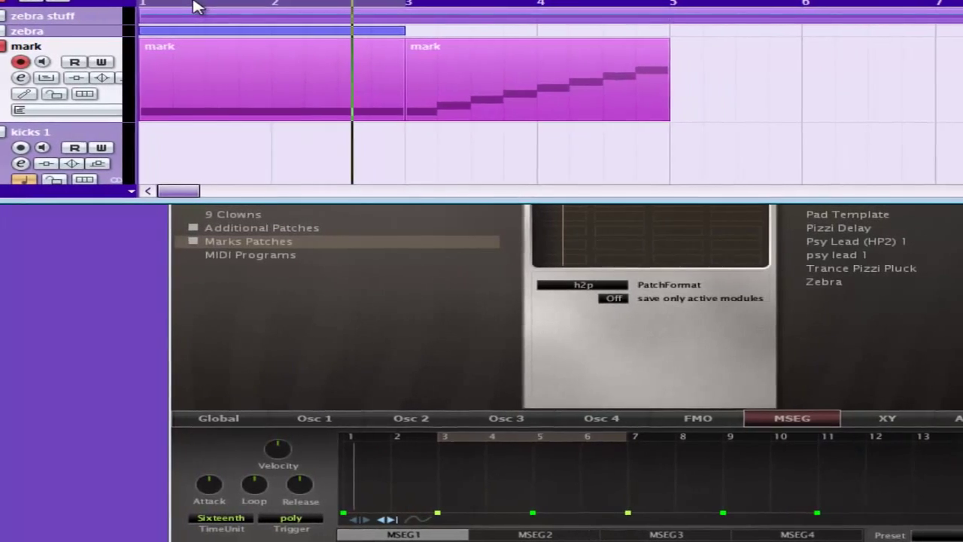
click(531, 254)
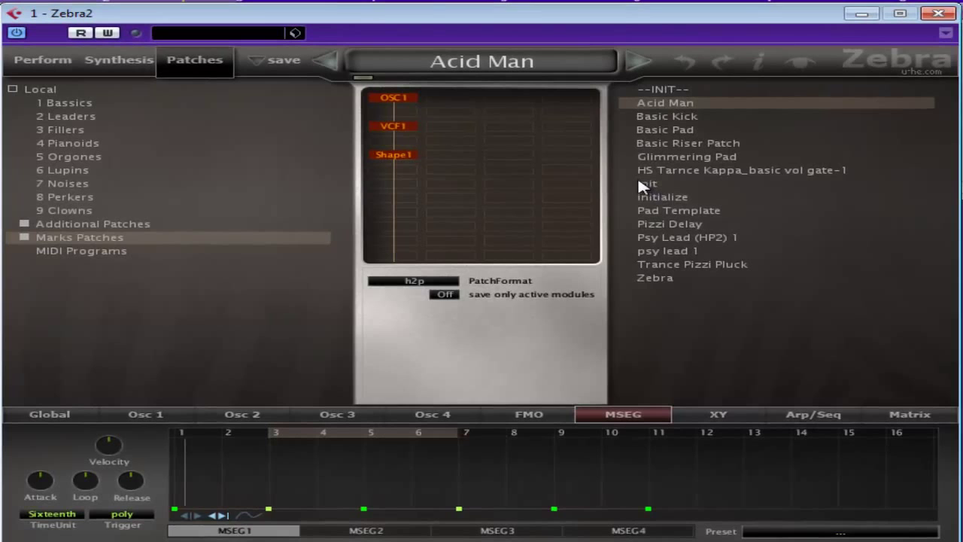
click(120, 61)
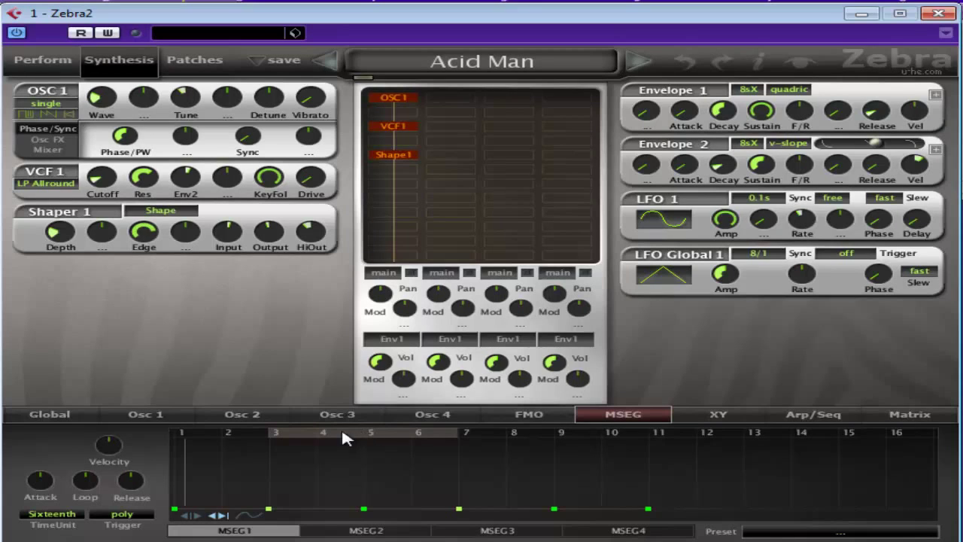
Step: Look through the envelopes of MSEG1, MSEG2, MSEG3 and MSEG4, returning to MSEG1
click(360, 532)
click(518, 533)
click(623, 533)
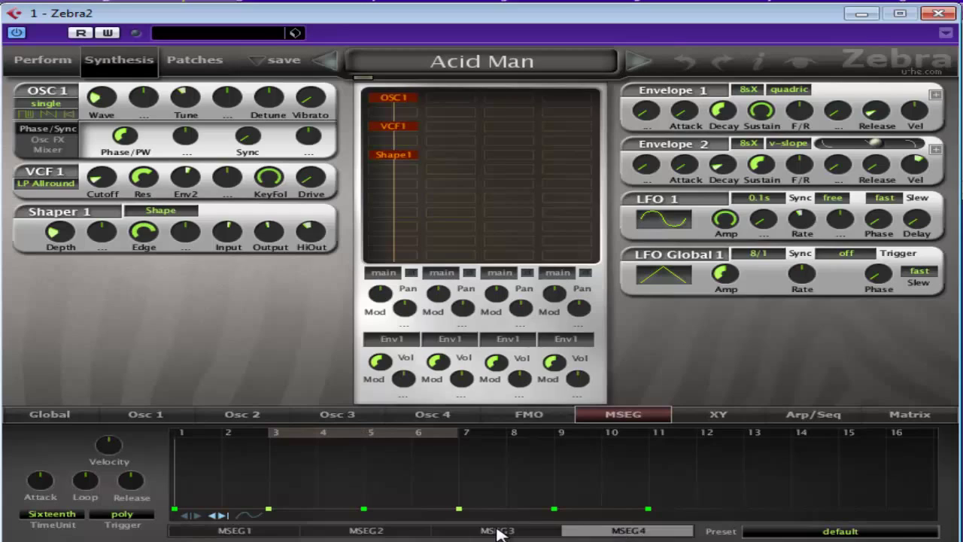
click(499, 533)
click(377, 533)
click(241, 532)
click(391, 533)
click(521, 533)
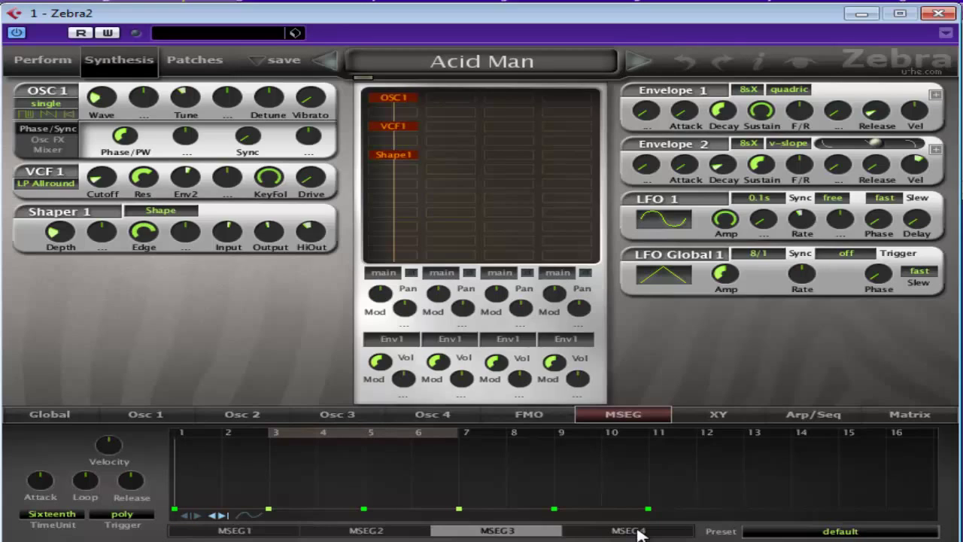
click(644, 533)
click(479, 533)
click(380, 533)
click(223, 535)
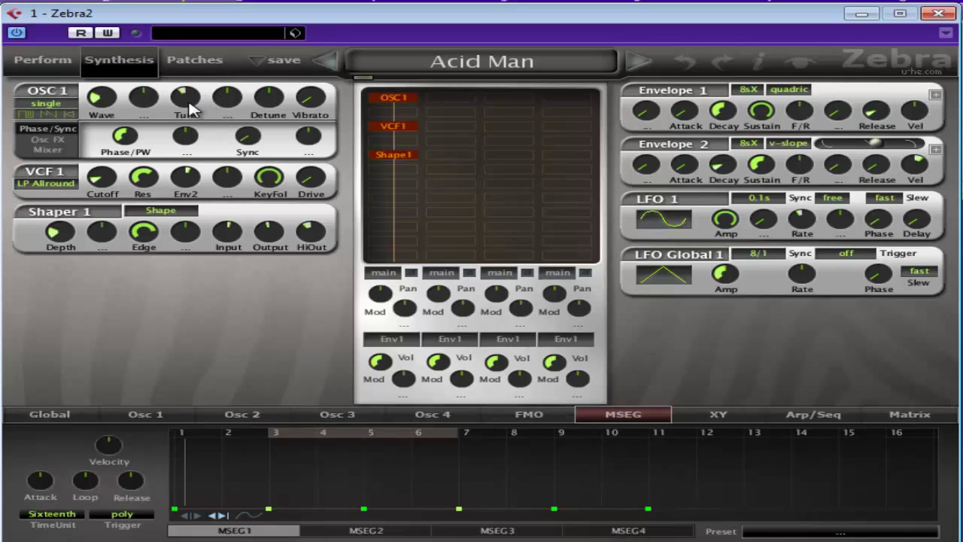
Step: Assign MMix1 as the Via source in the second row, second column of the modulation matrix and return to MSEG1
click(917, 414)
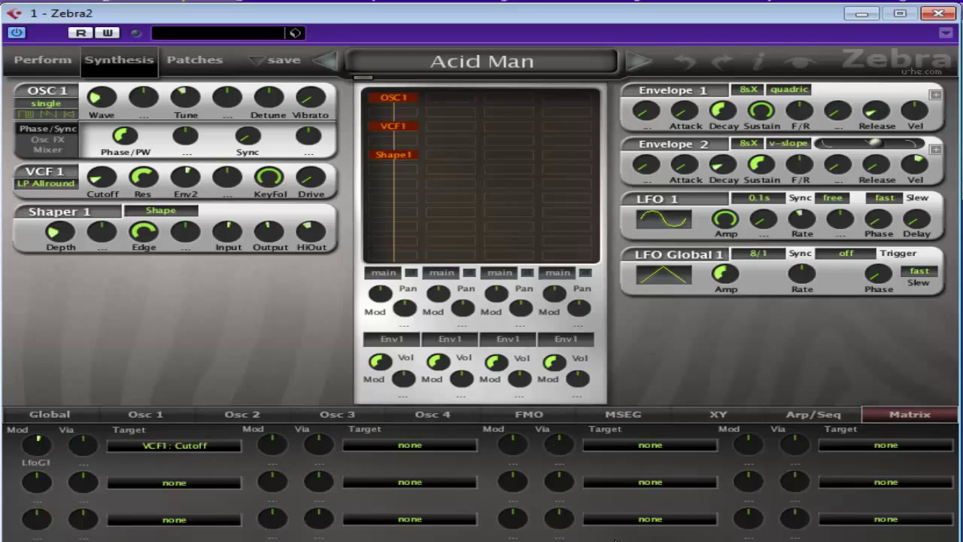
click(368, 502)
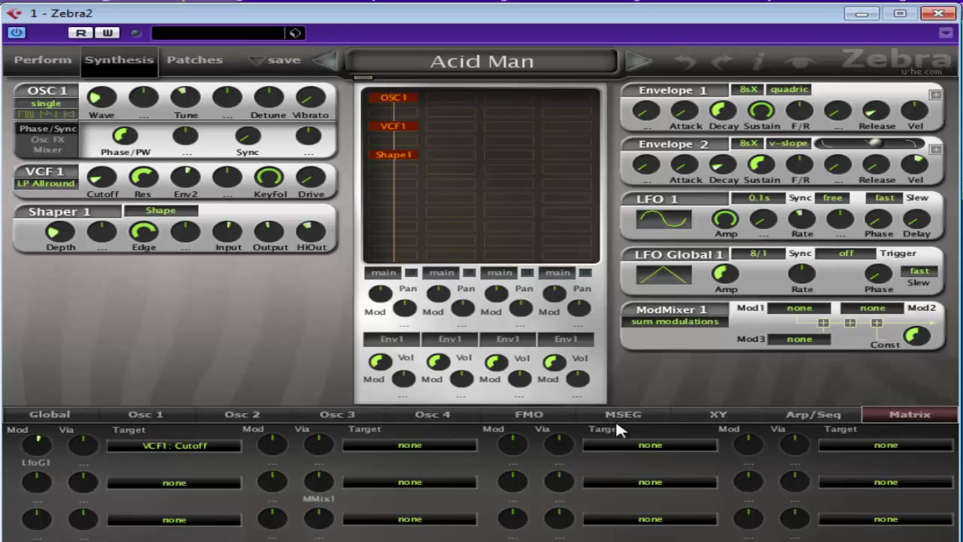
click(639, 419)
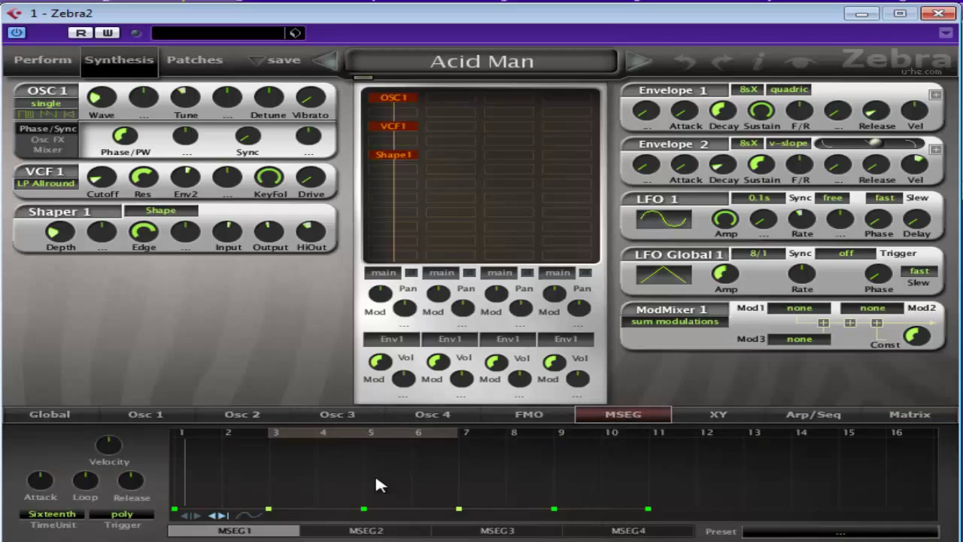
Step: Load the ENV AD-Sloop-R preset from Factory MSEGs into MSEG1 and move the preset browser off the oscillator controls
click(843, 535)
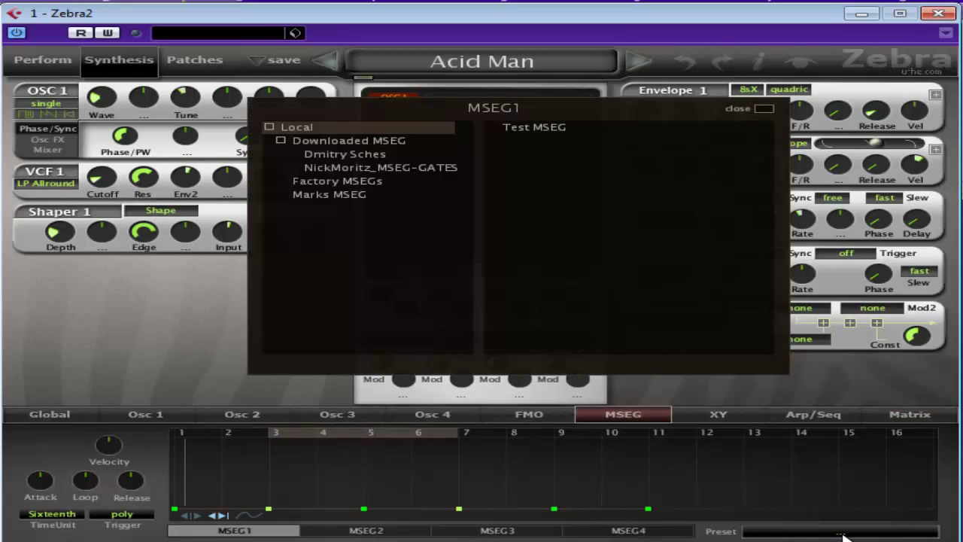
click(367, 185)
click(280, 141)
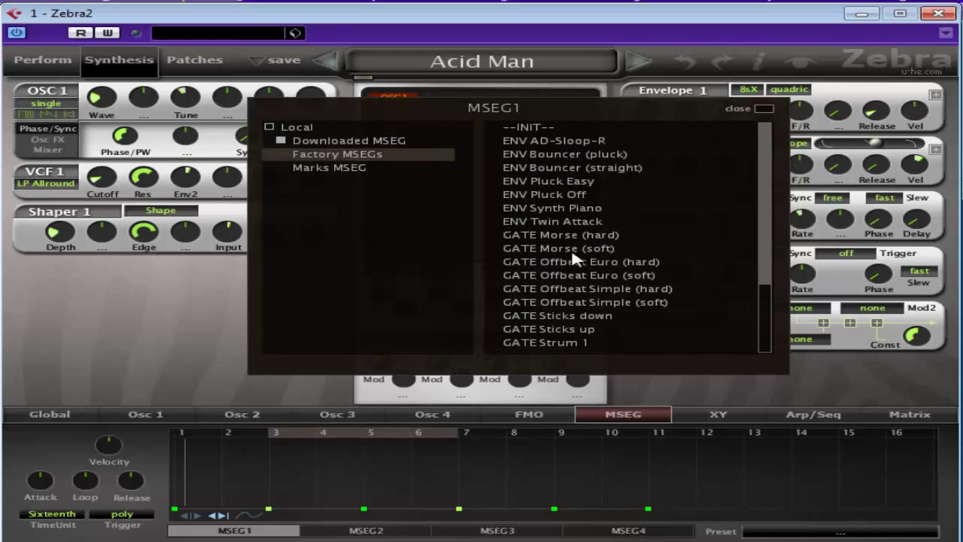
drag(766, 204, 734, 166)
click(561, 141)
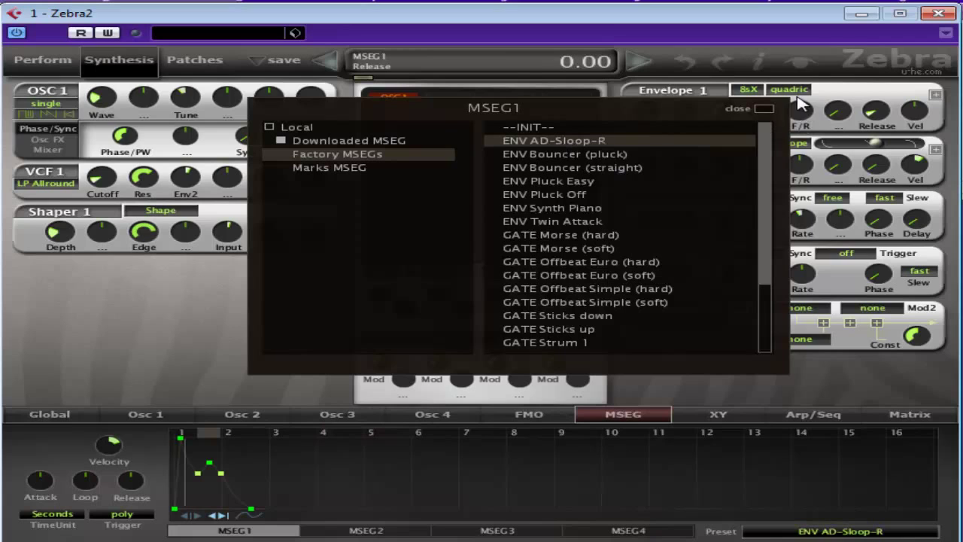
drag(688, 113, 857, 131)
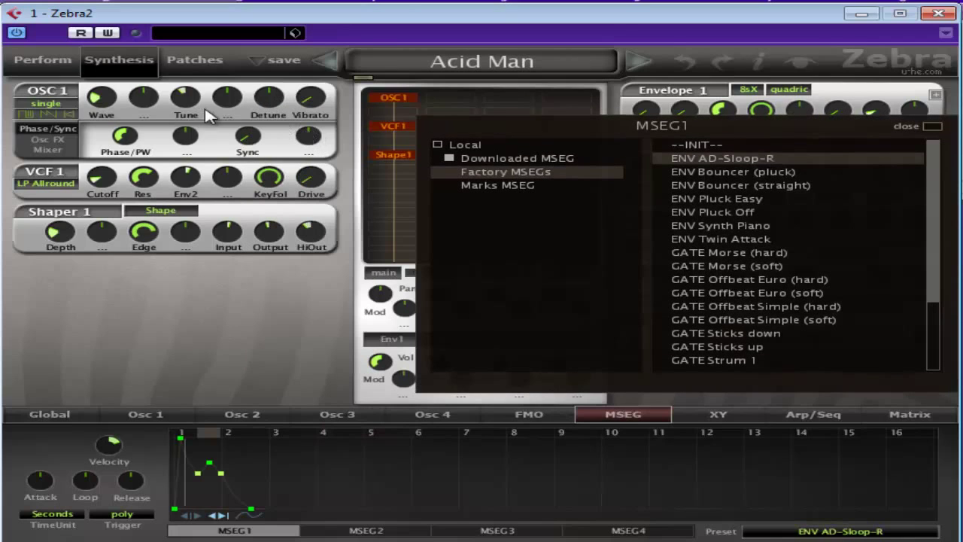
Step: Assign MSEG1 as the modulation source for OSC 1's tuning and raise the modulation amount
right_click(225, 98)
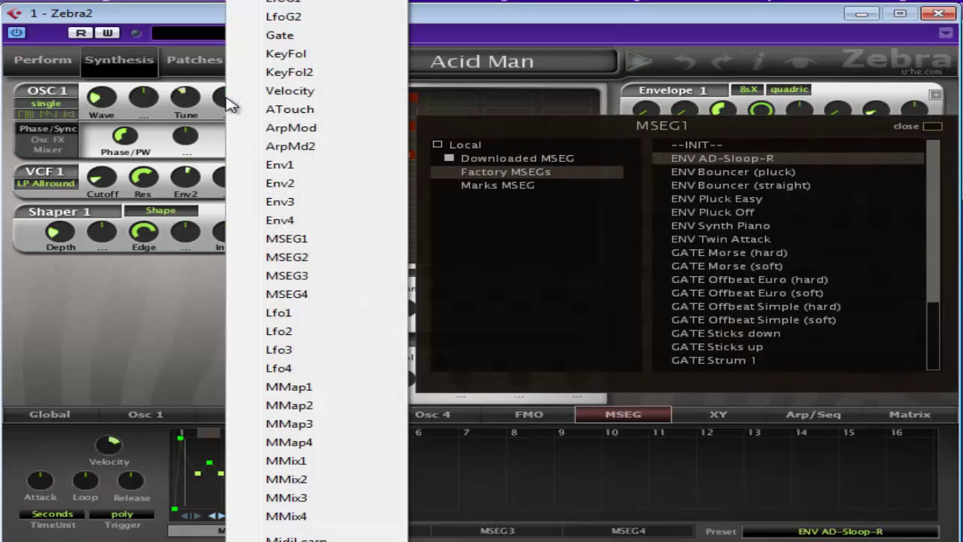
click(287, 238)
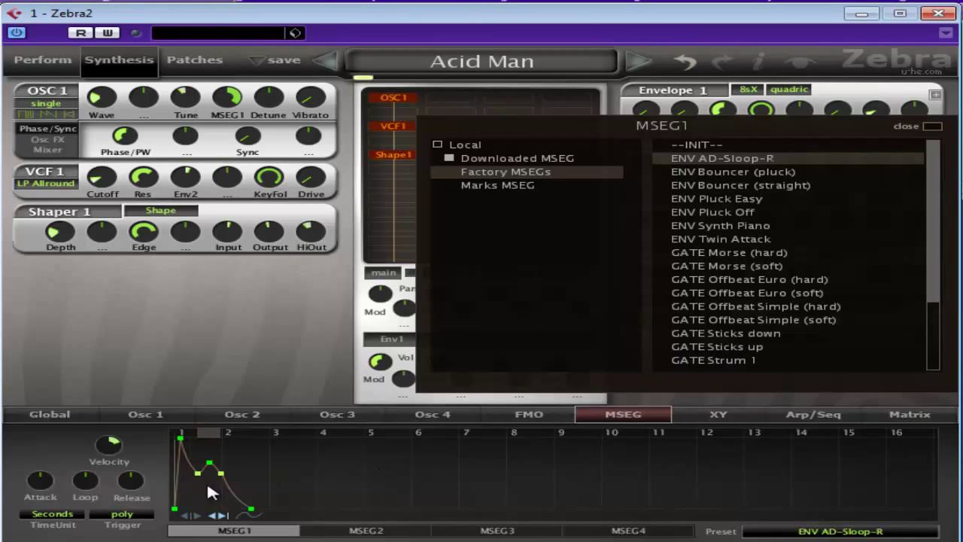
scroll(206, 482, up, 3)
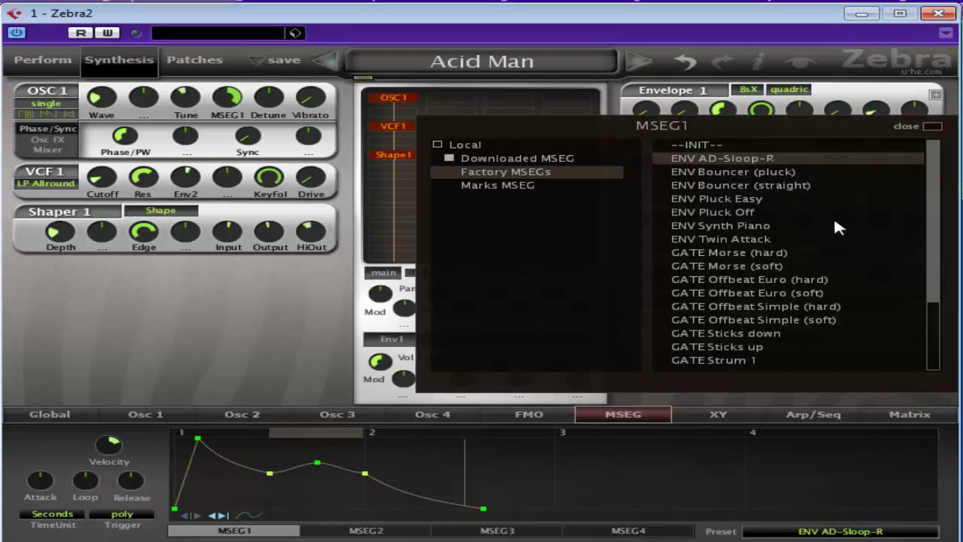
Step: Audition the factory presets GATE Morse (hard) and STEP 3 down (hard) on MSEG1
click(706, 253)
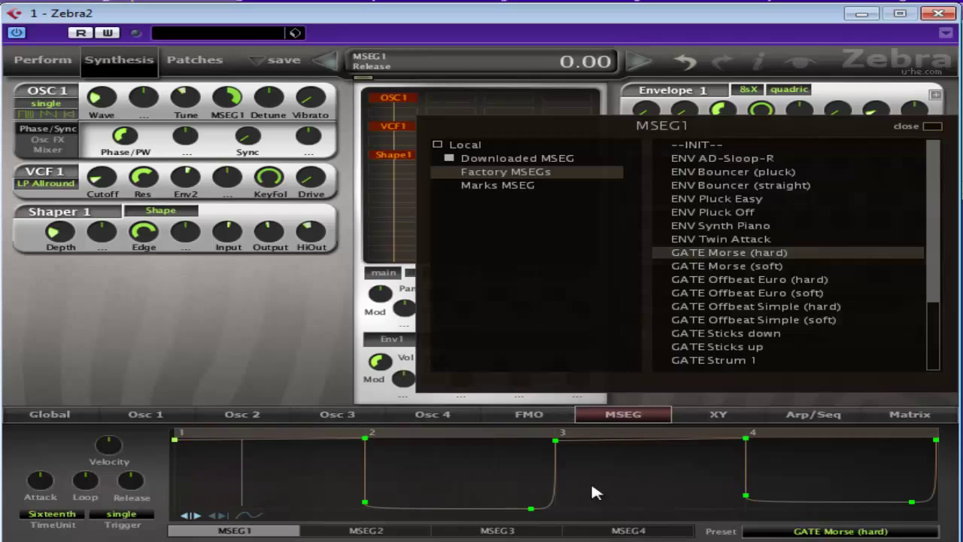
scroll(498, 468, down, 1)
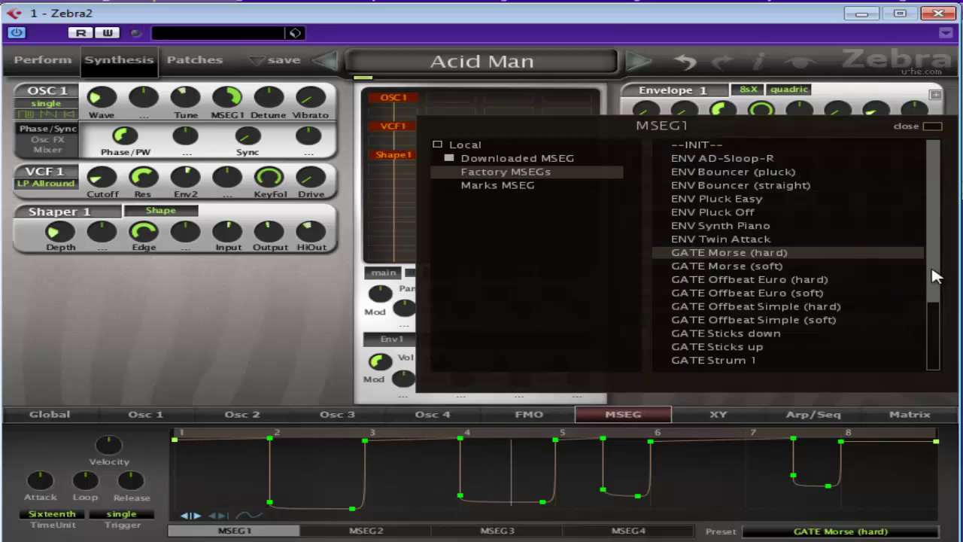
scroll(936, 277, down, 3)
click(716, 295)
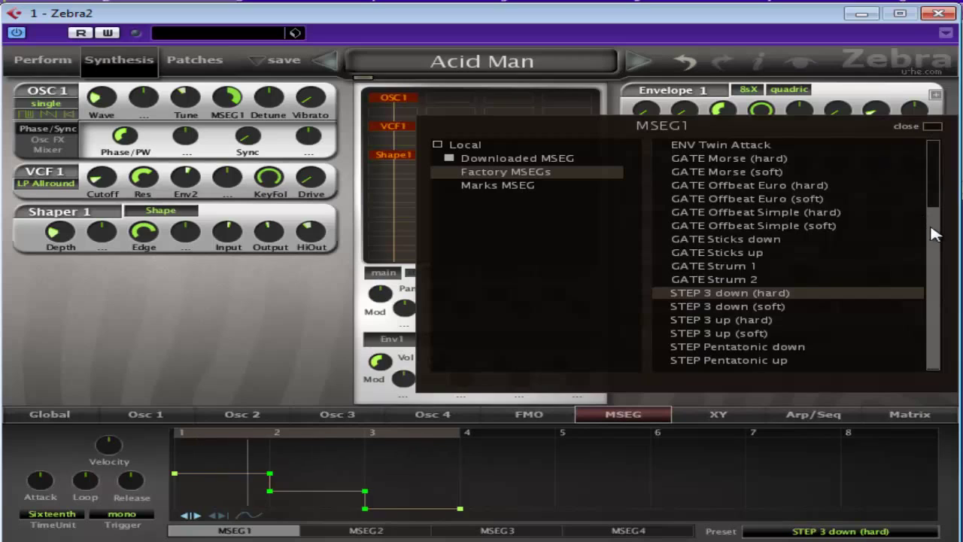
Step: Reset MSEG1 with the --INIT-- preset and close the preset browser
scroll(933, 235, up, 5)
click(698, 141)
click(933, 126)
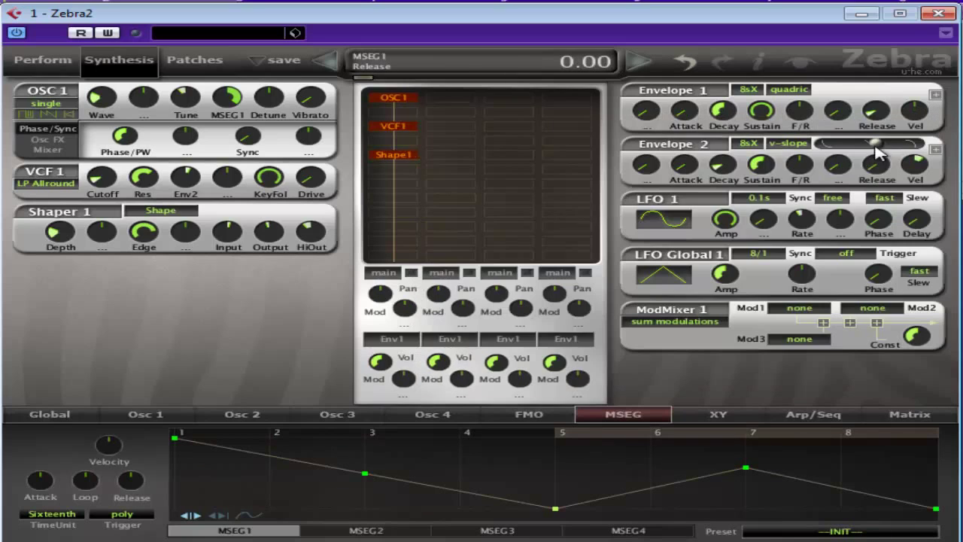
Step: Flatten the MSEG1 envelope by lowering all of its raised points to the baseline
drag(182, 439, 175, 509)
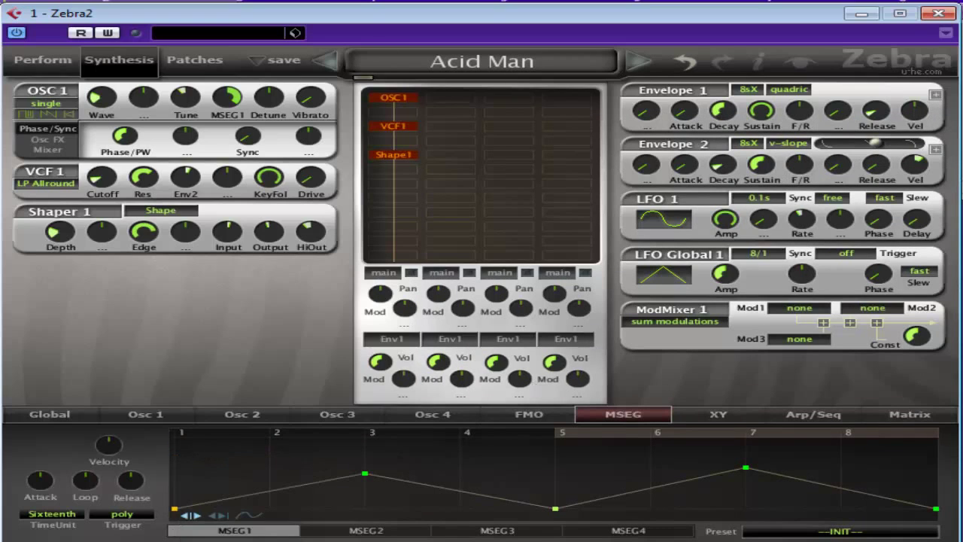
drag(365, 473, 365, 509)
scroll(755, 471, up, 3)
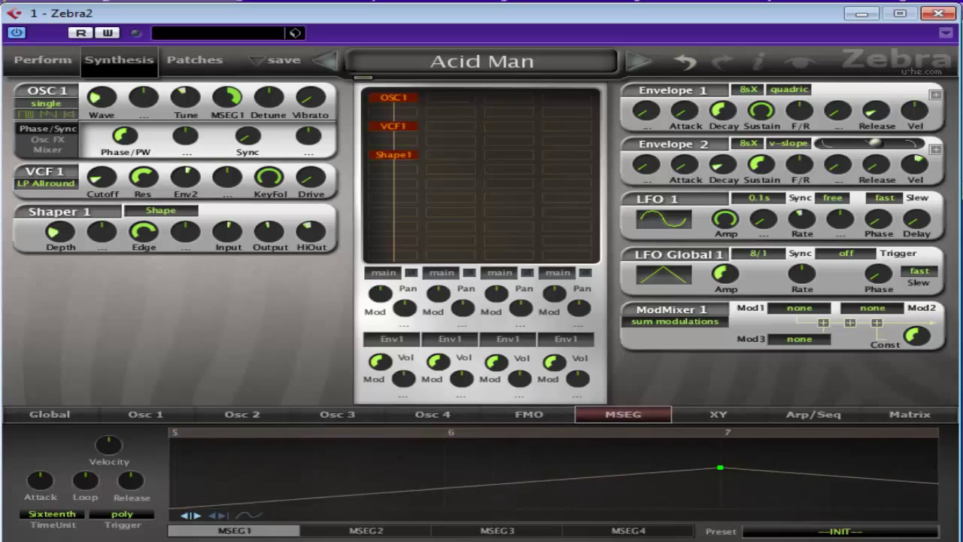
drag(720, 468, 720, 510)
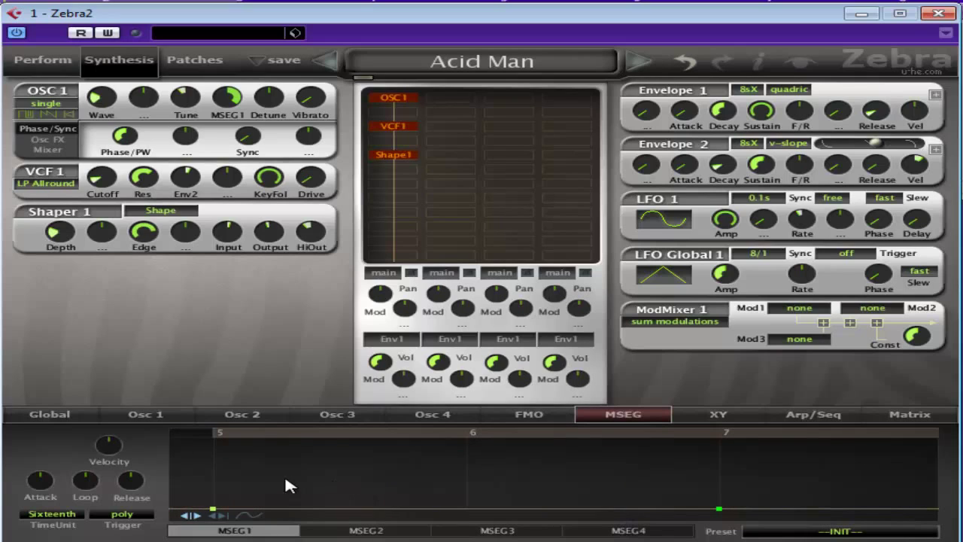
scroll(320, 444, down, 4)
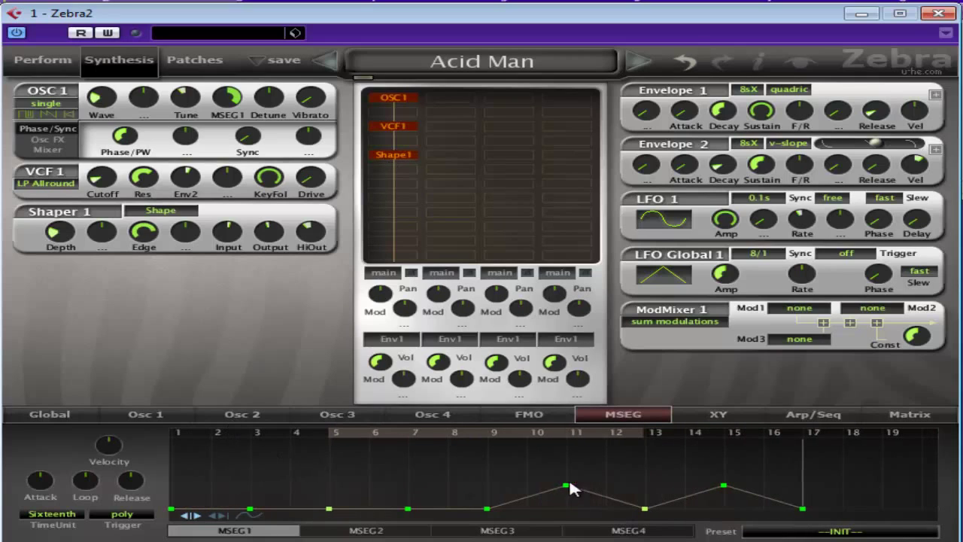
drag(569, 487, 584, 511)
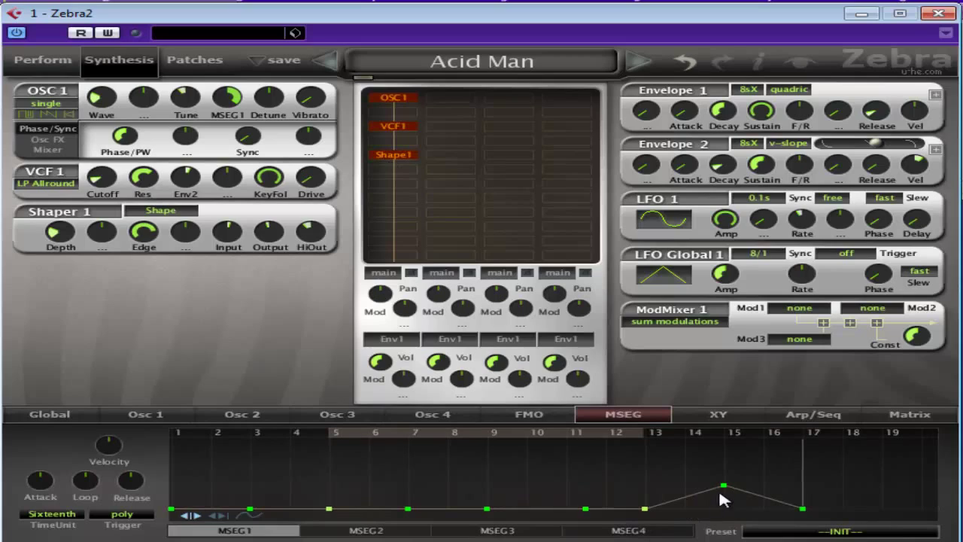
drag(723, 486, 721, 539)
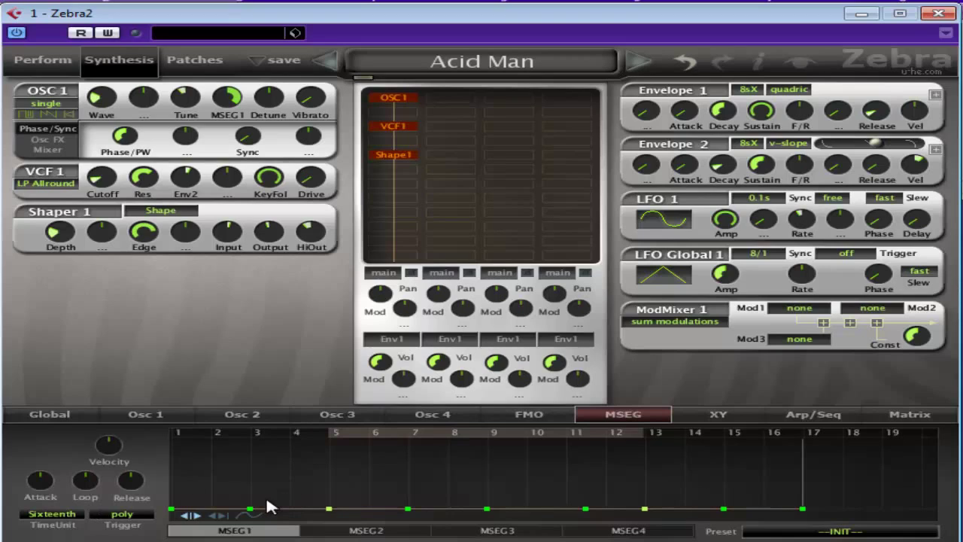
Step: Shape MSEG1 with triangular peaks at steps 2 and 4 and a curved peak at step 6, dropping to the baseline between them
drag(260, 511, 221, 471)
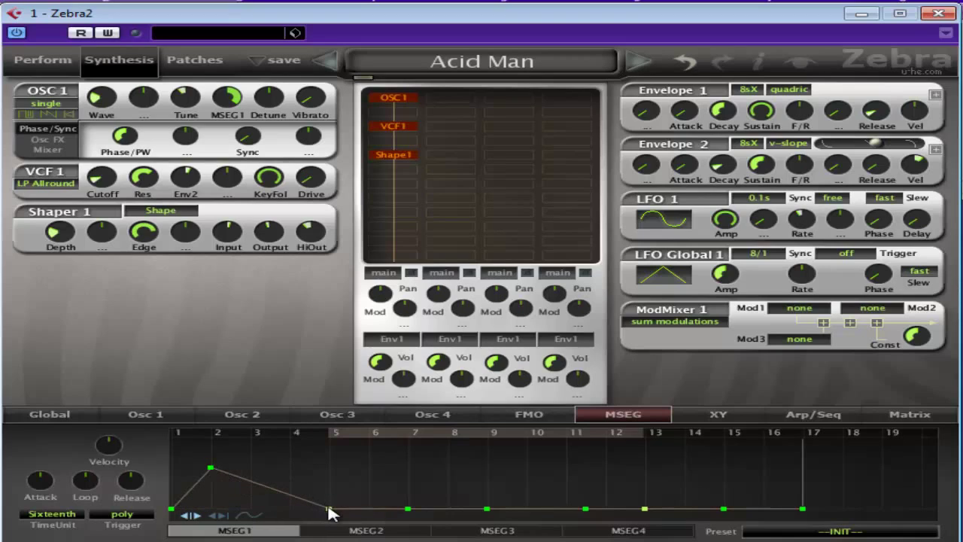
drag(329, 508, 250, 509)
drag(407, 509, 290, 468)
drag(485, 510, 329, 510)
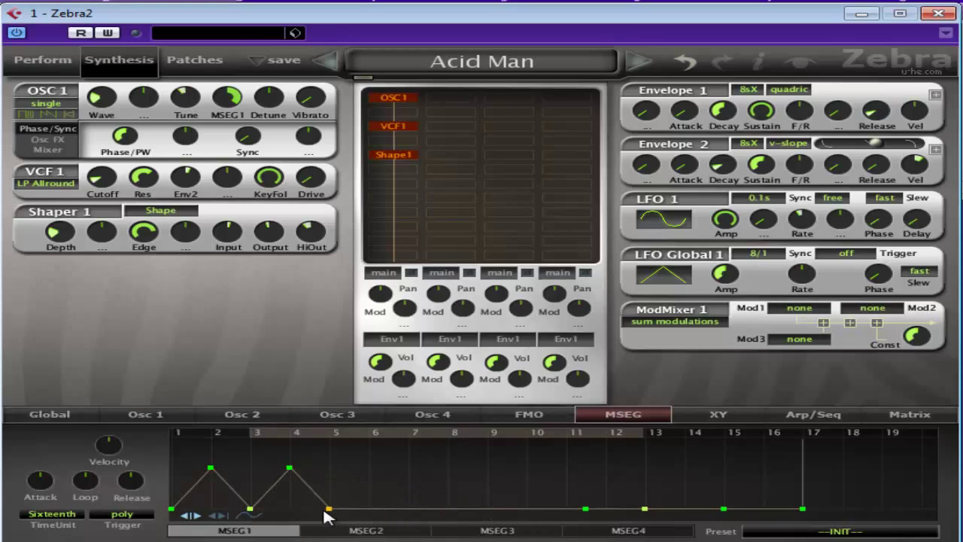
drag(585, 510, 363, 468)
drag(624, 522, 412, 517)
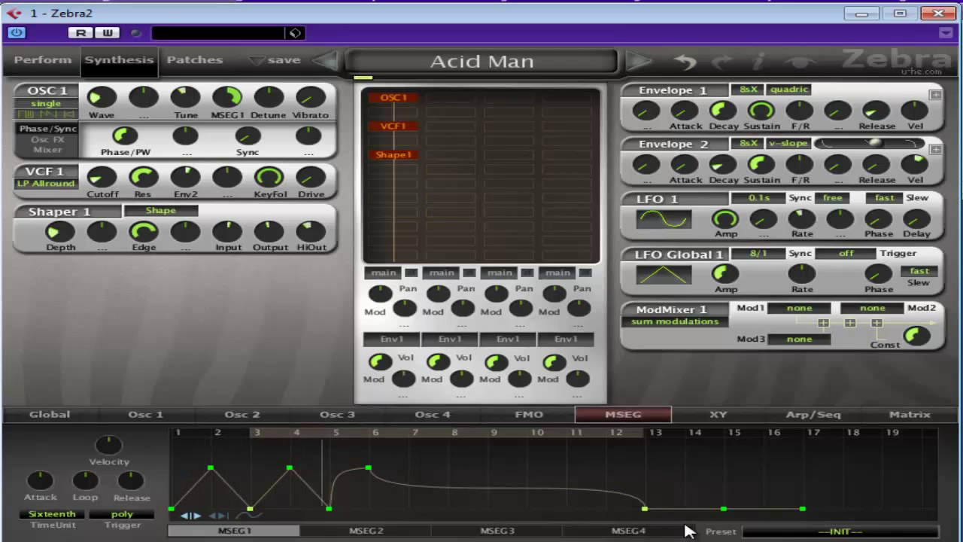
Step: Compare the MSEG time units Quarters, Notes and Seconds, leaving the time unit on Seconds
click(66, 514)
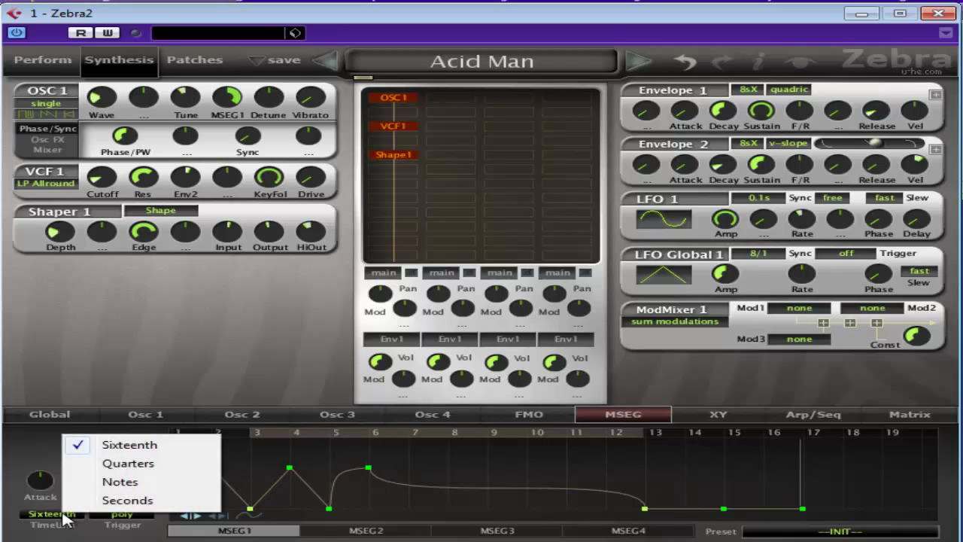
click(126, 466)
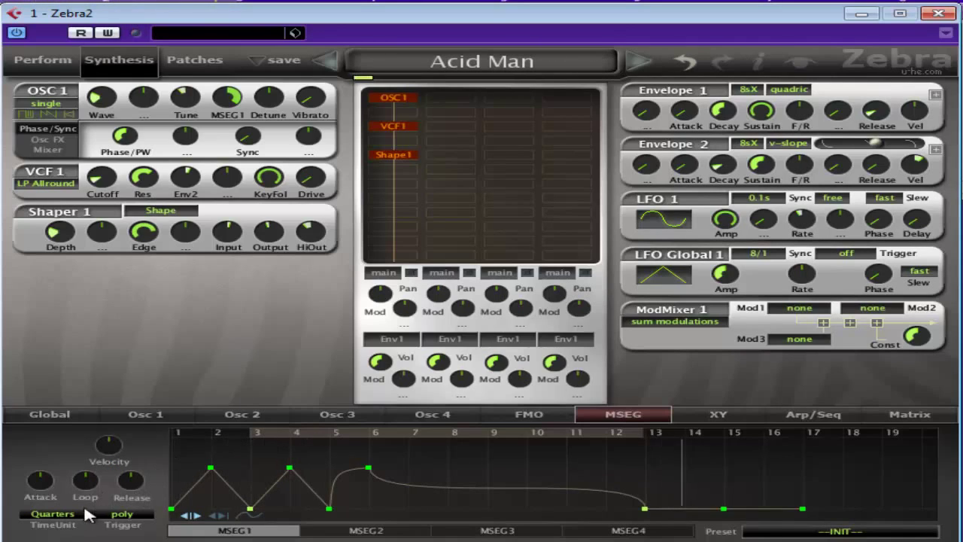
click(53, 514)
click(113, 483)
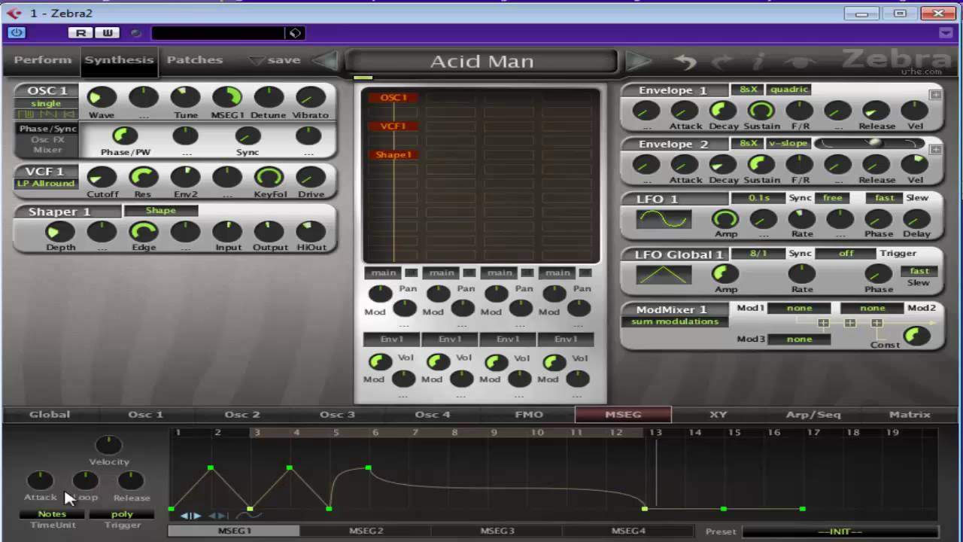
click(53, 514)
click(113, 537)
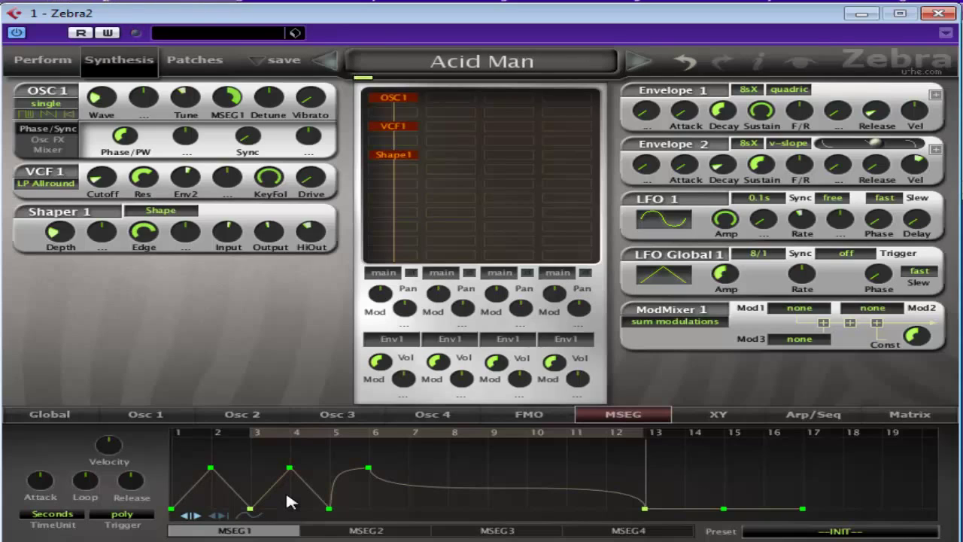
click(61, 515)
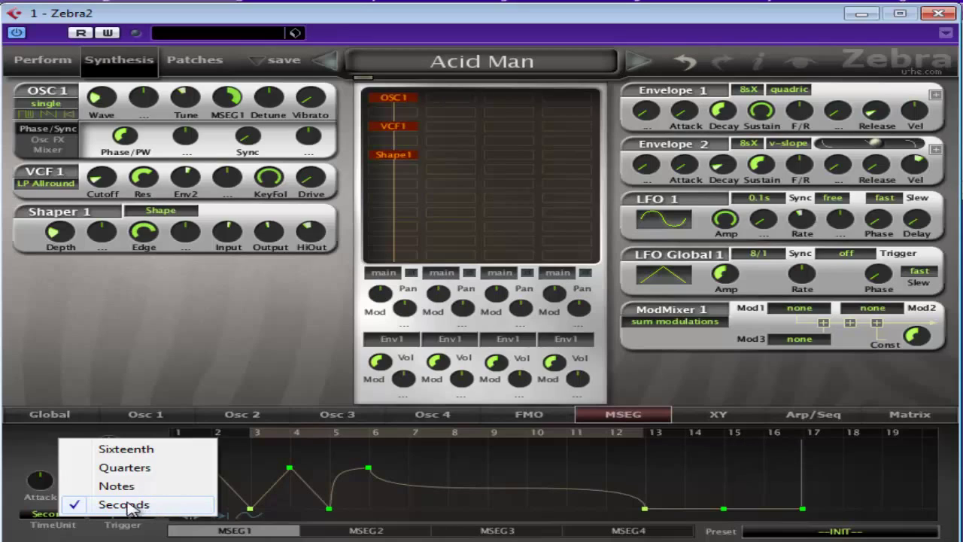
click(139, 506)
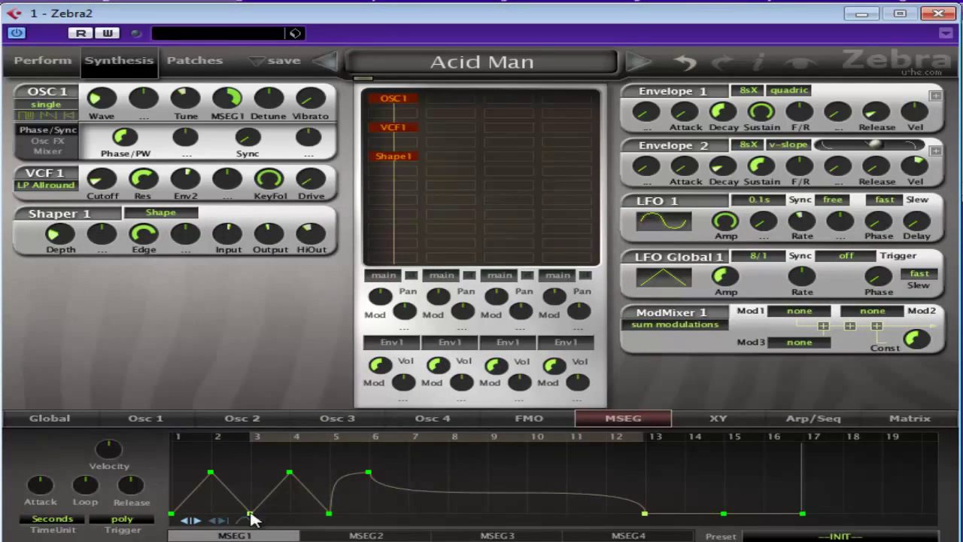
Step: Level the MSEG1 envelope up to step 13 by raising its low points to the peak height and straightening the curve after step 6
drag(173, 515, 165, 479)
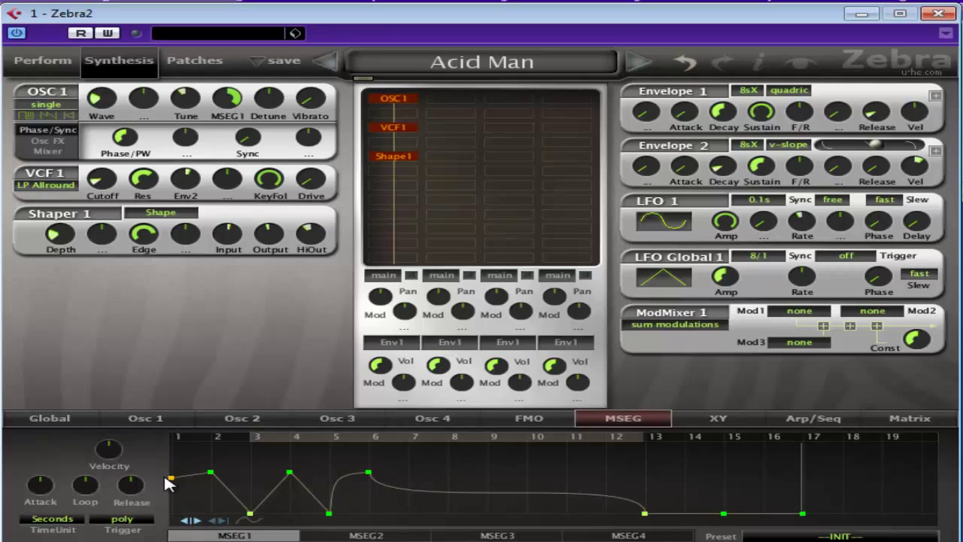
drag(250, 514, 245, 464)
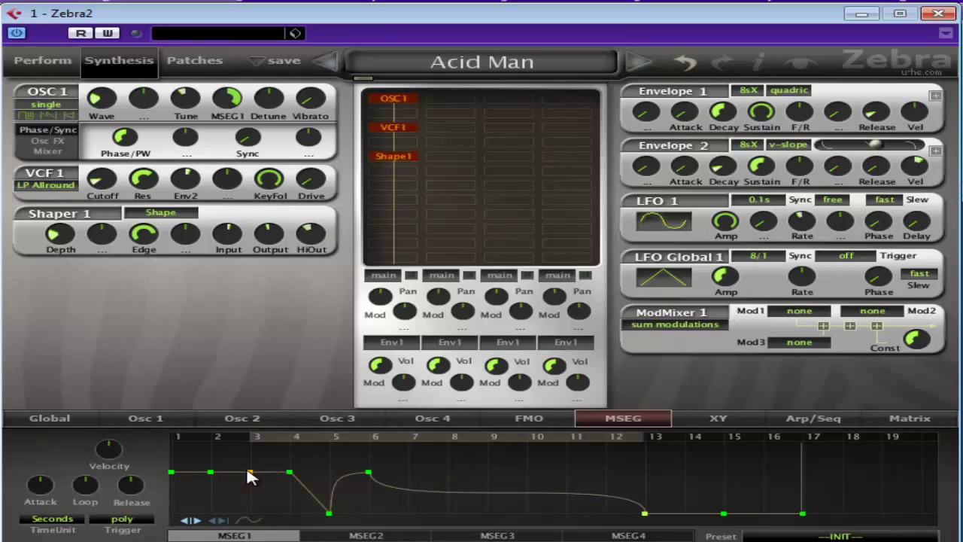
drag(330, 516, 331, 472)
double_click(432, 490)
drag(746, 514, 747, 474)
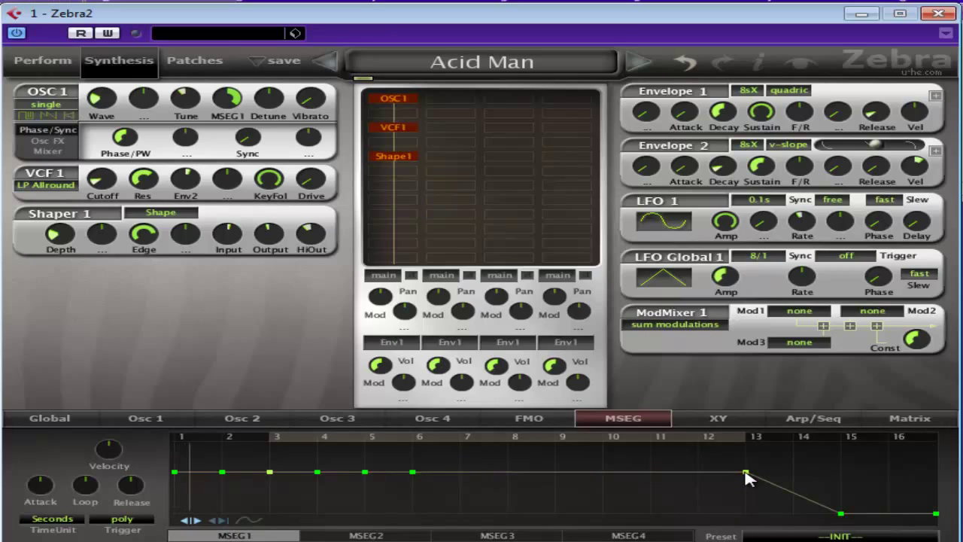
Step: Raise MSEG1's Velocity amount, and set the matrix depth of LfoG1 on the VCF1 cutoff to 0.00
drag(106, 454, 120, 238)
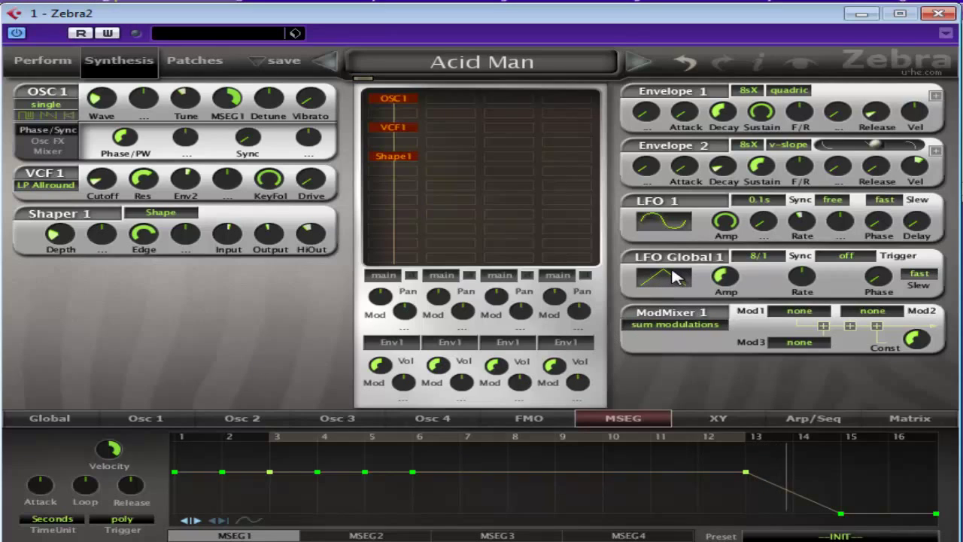
click(914, 423)
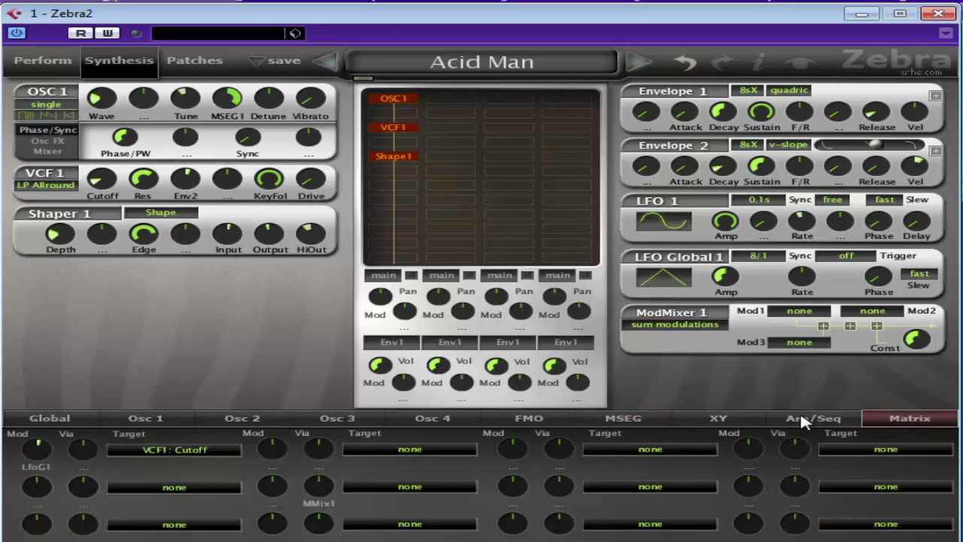
mouse_move(40, 450)
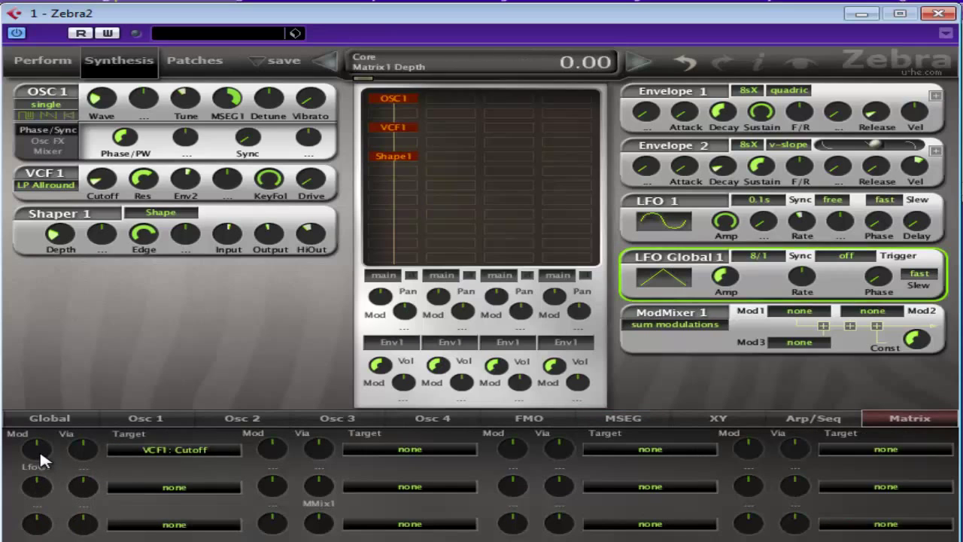
click(70, 424)
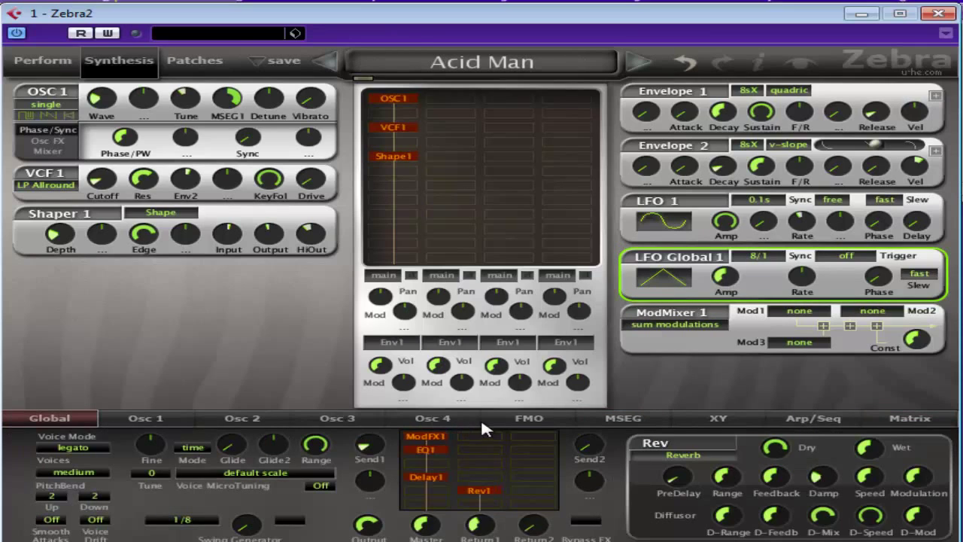
click(613, 423)
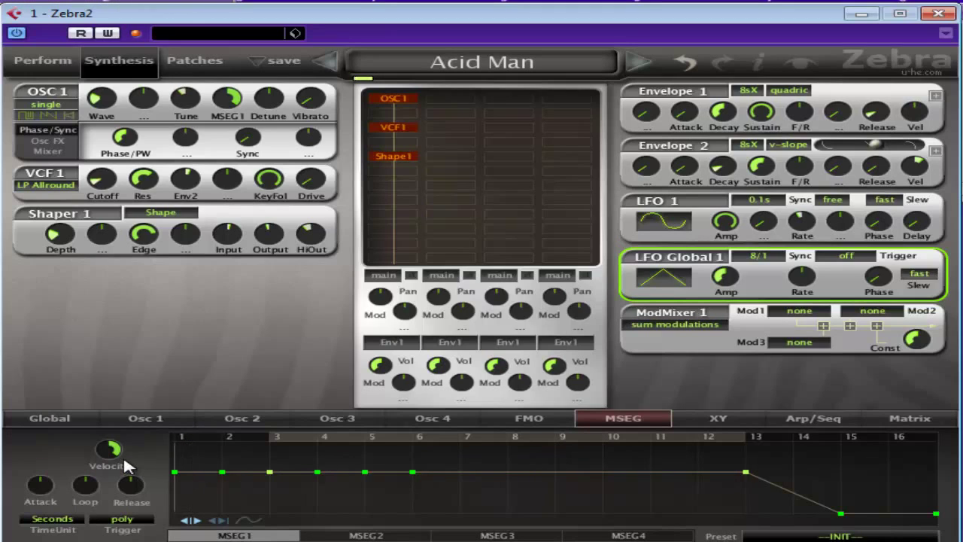
Step: Turn MSEG1's Velocity to a negative amount and compare it with the velocity of the C3 note
drag(123, 455, 122, 519)
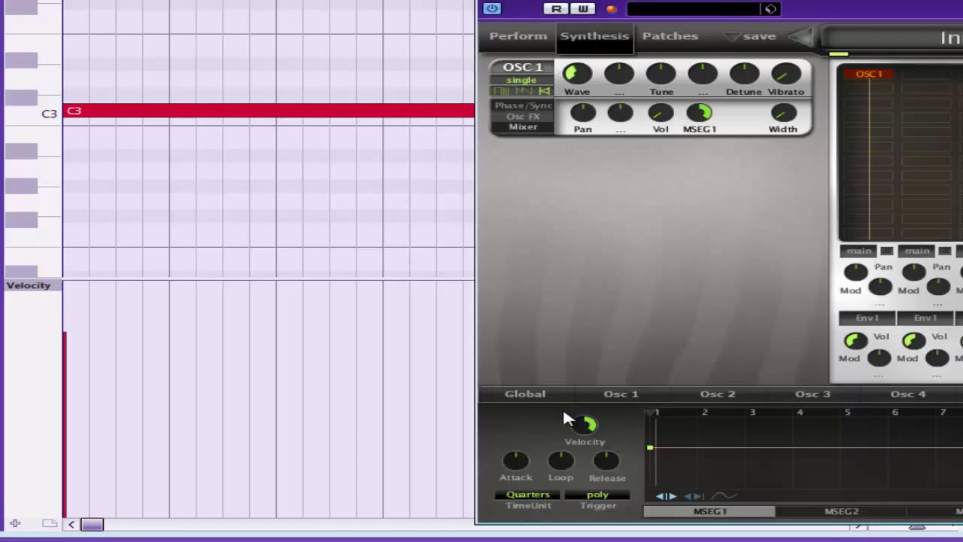
drag(586, 423, 585, 414)
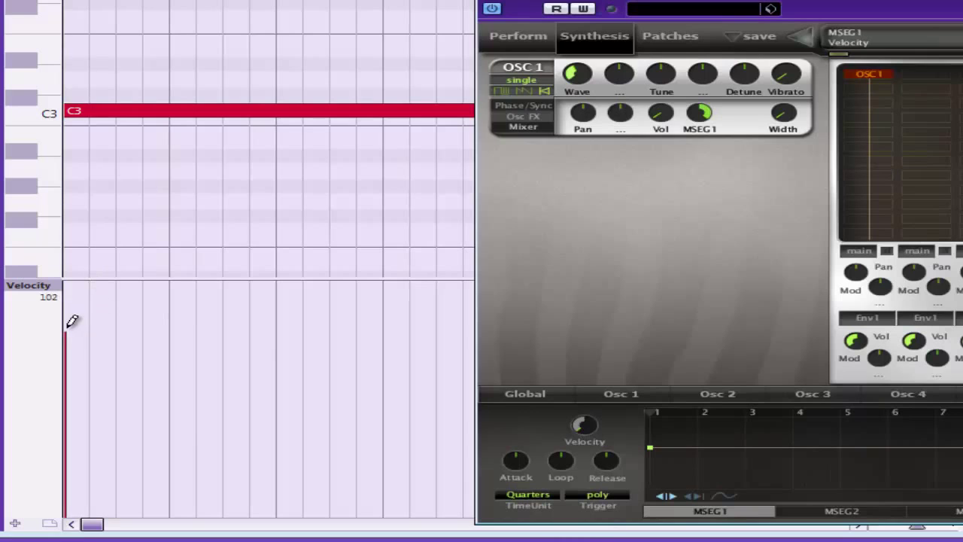
click(421, 309)
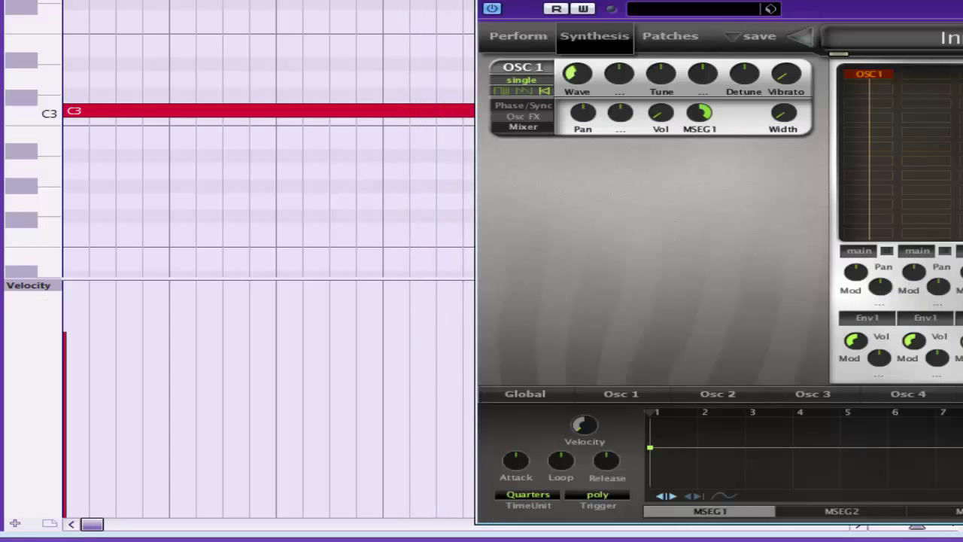
click(957, 329)
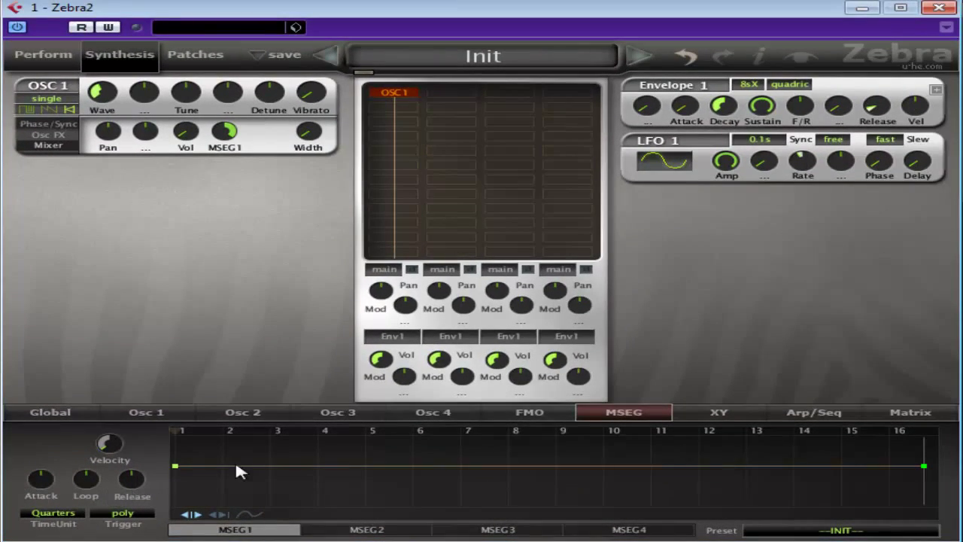
Step: Add three MSEG1 points at steps 4, 5 and 6 and raise them to the maximum level
double_click(305, 467)
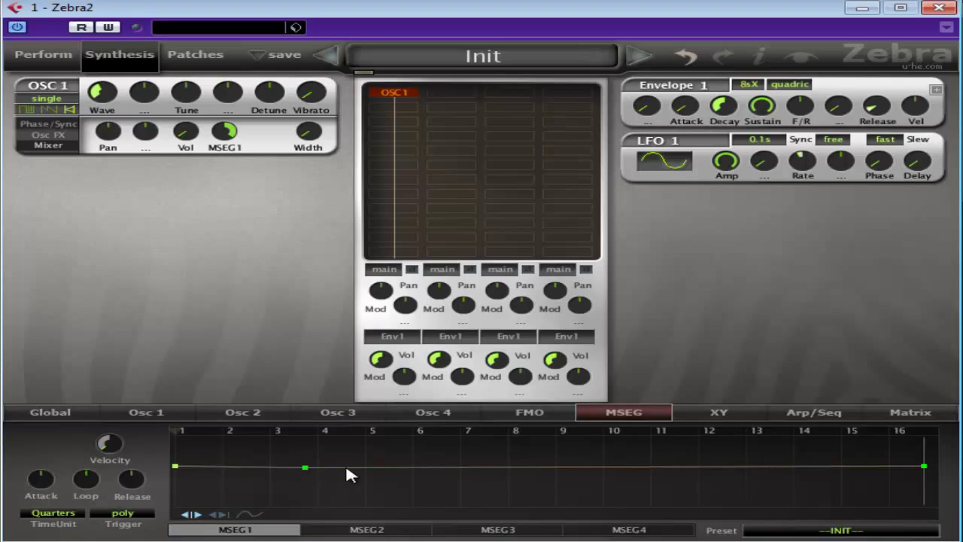
double_click(367, 469)
double_click(414, 471)
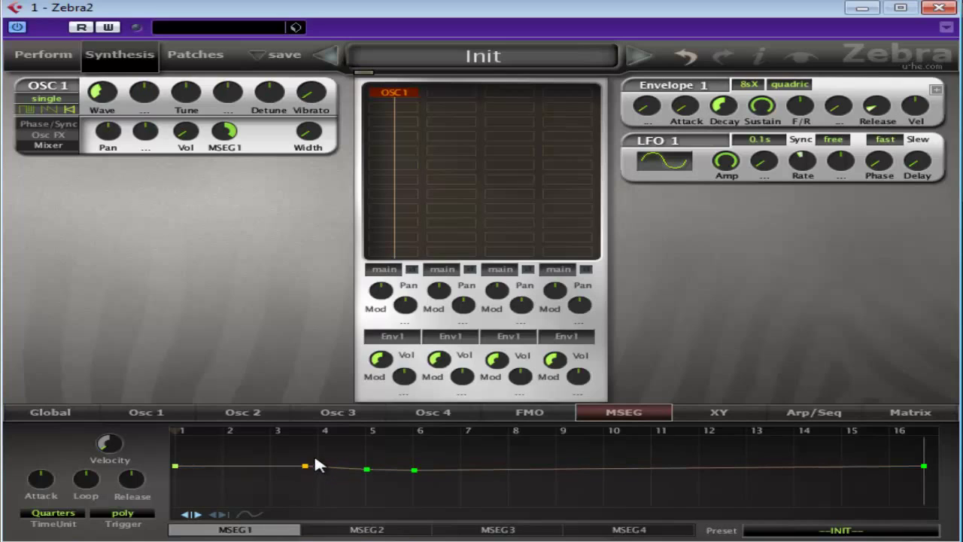
drag(315, 459, 324, 430)
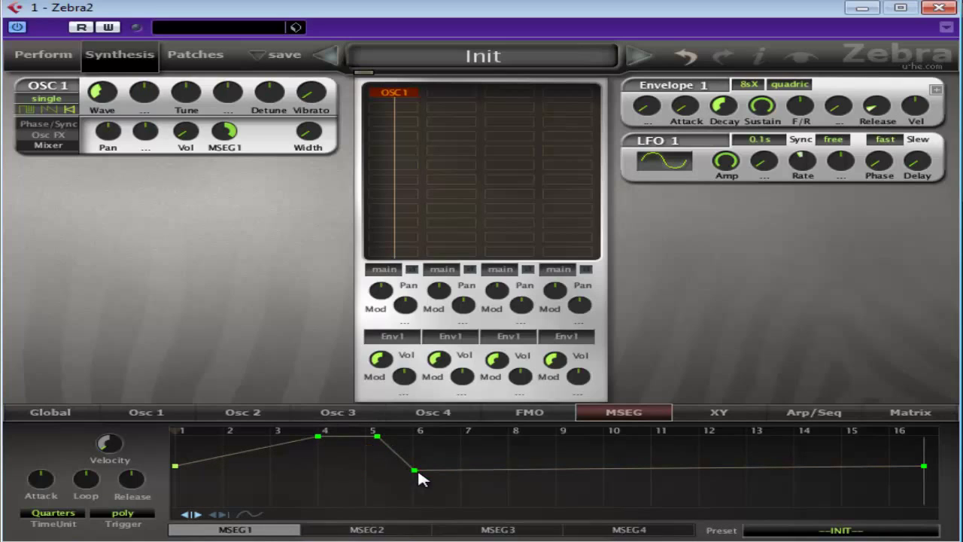
drag(415, 470, 419, 438)
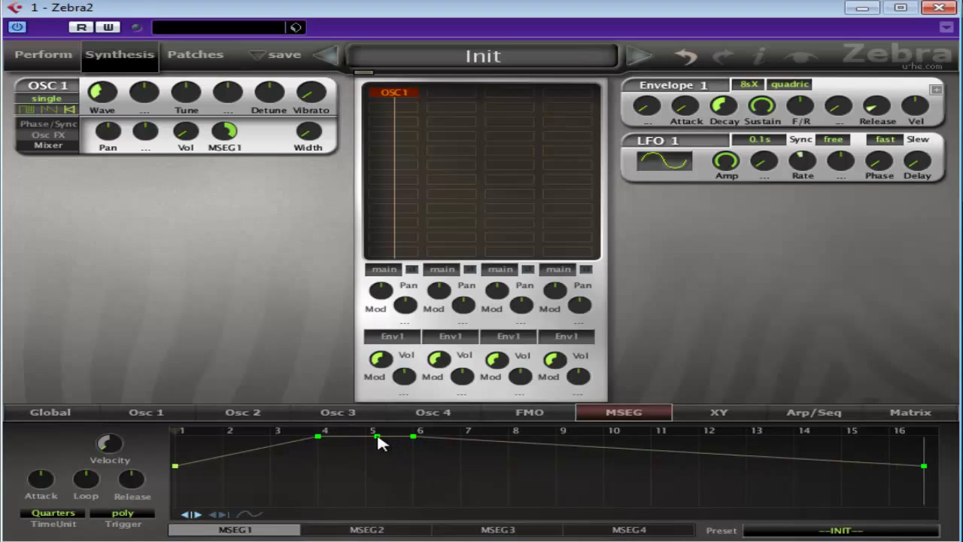
Step: Set the MSEG1 loop end at the step 4 point and raise the envelope's starting point to the maximum level
right_click(320, 438)
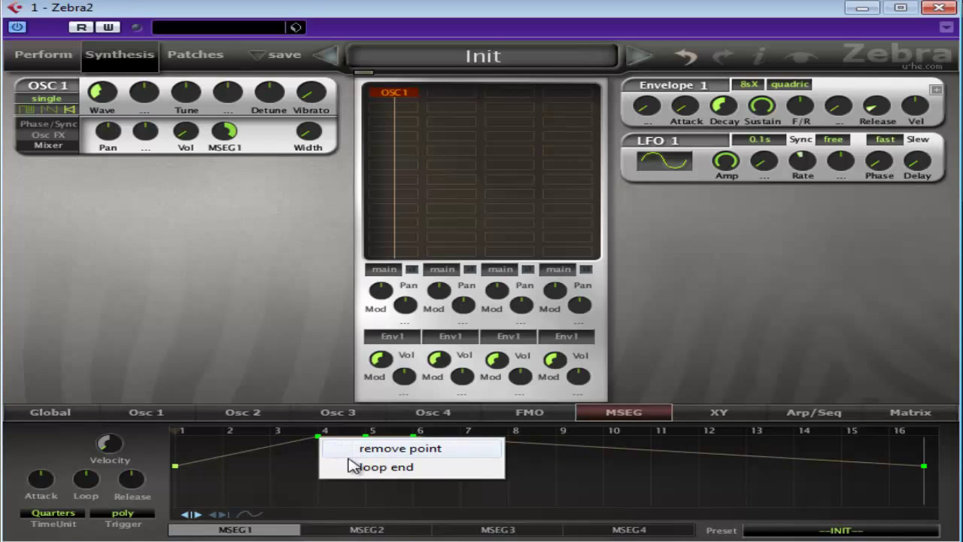
click(352, 464)
right_click(319, 439)
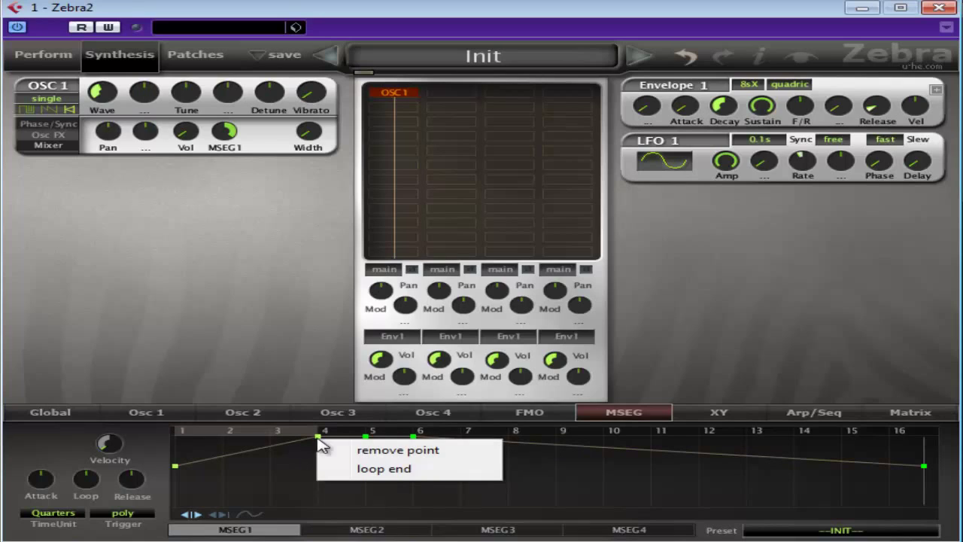
click(178, 473)
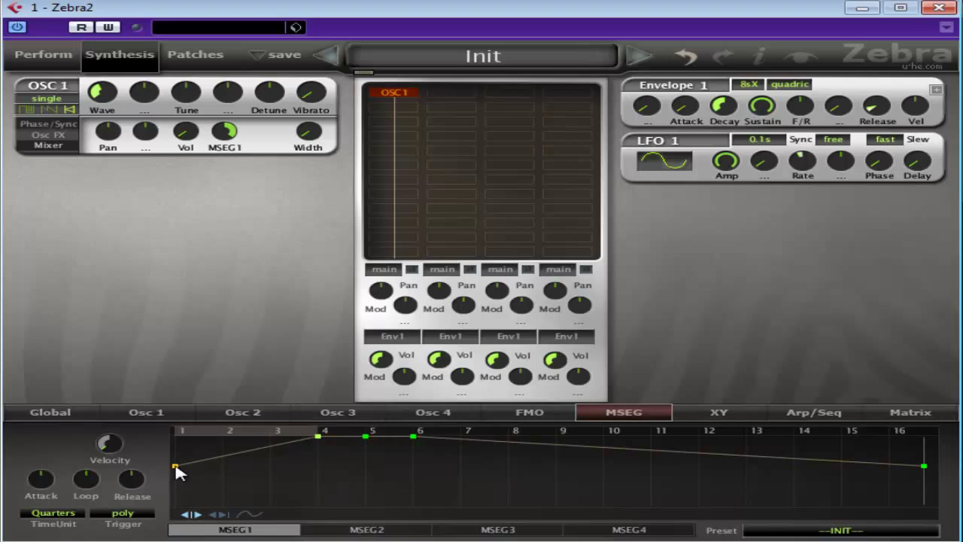
drag(176, 467, 175, 435)
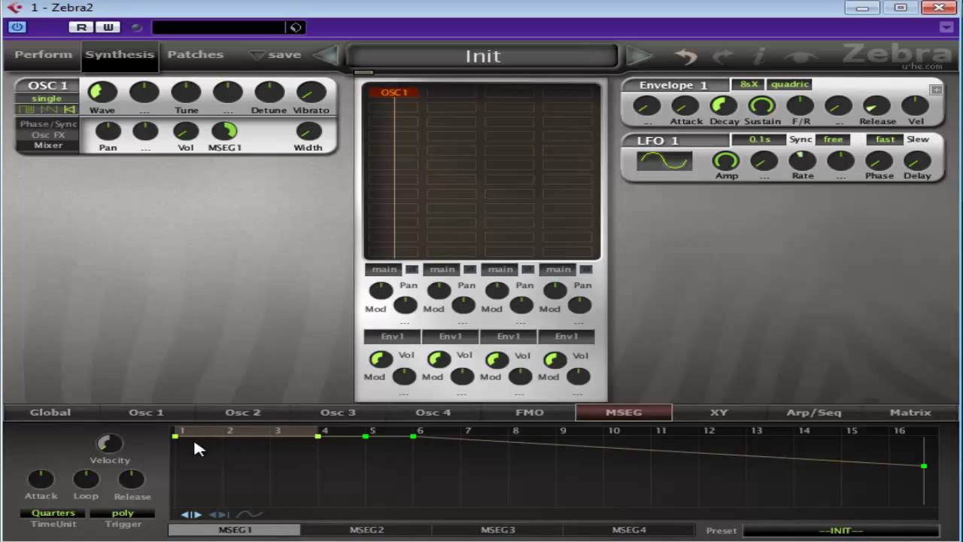
Step: Set the MSEG1 loop end at step 6, try the loop start at step 1, and place it at step 4
right_click(413, 438)
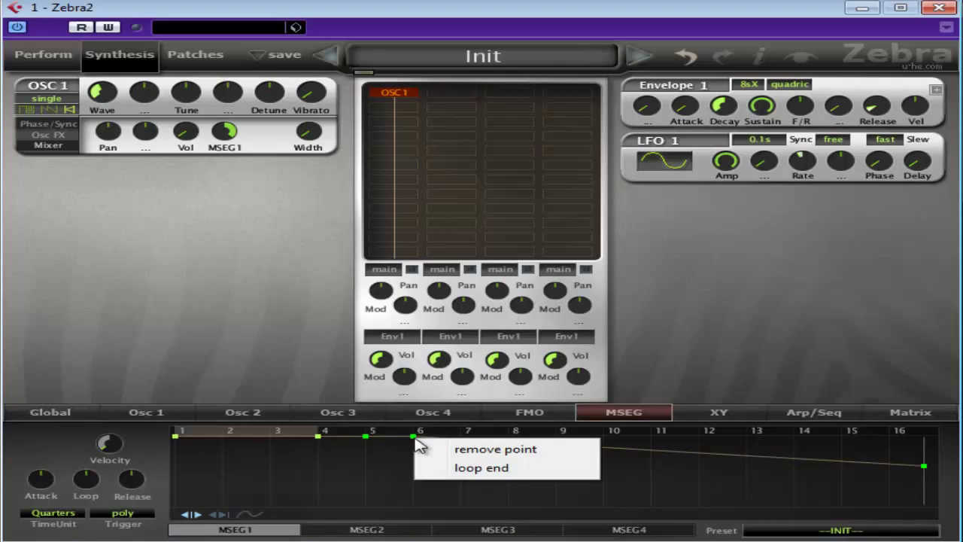
click(460, 465)
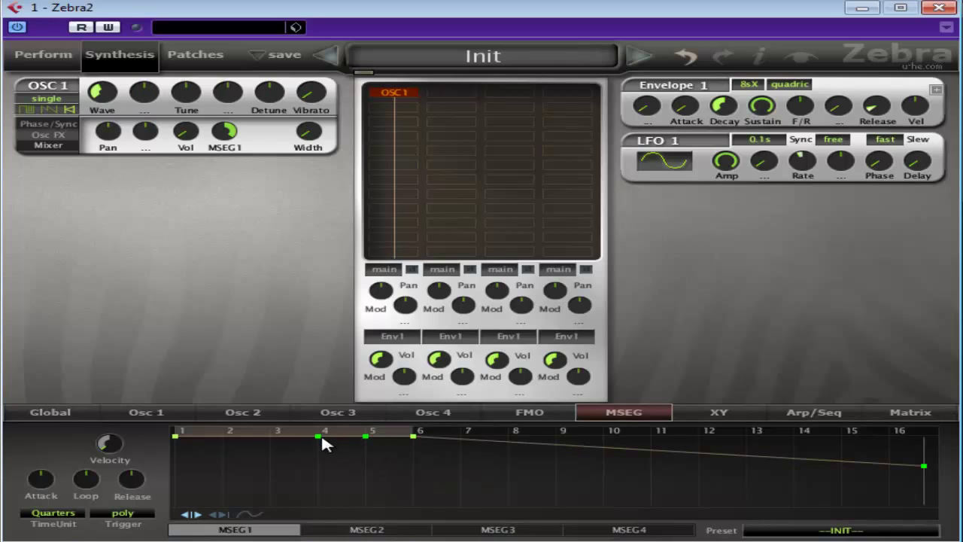
right_click(175, 437)
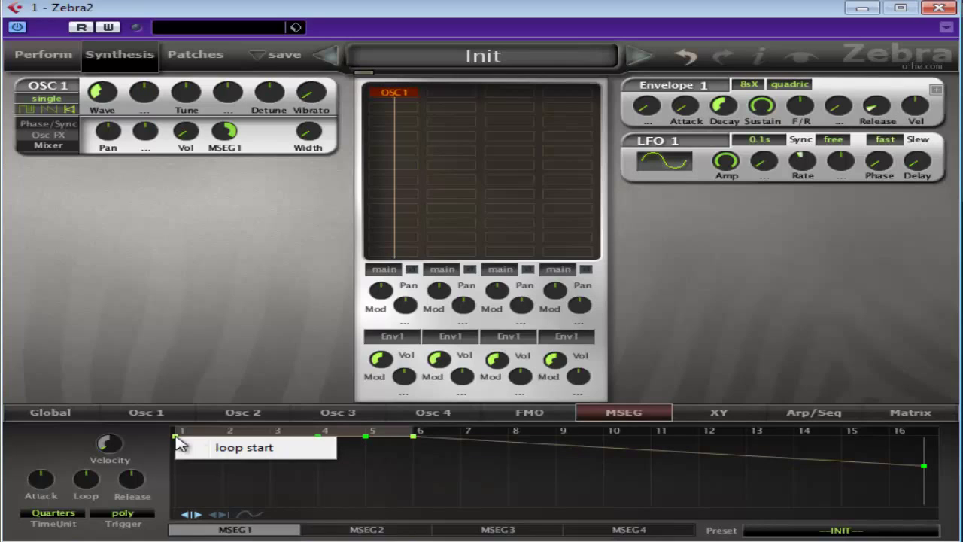
click(226, 448)
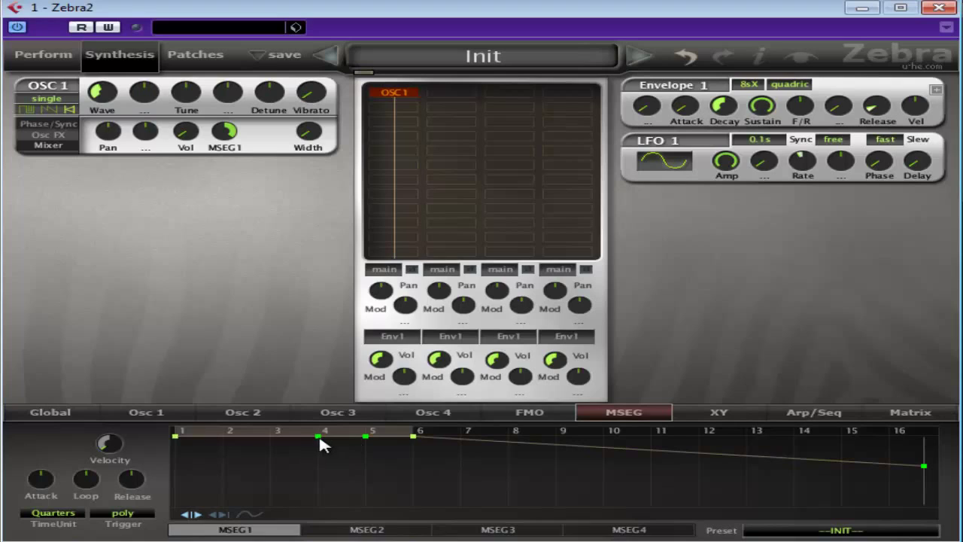
right_click(319, 437)
click(377, 466)
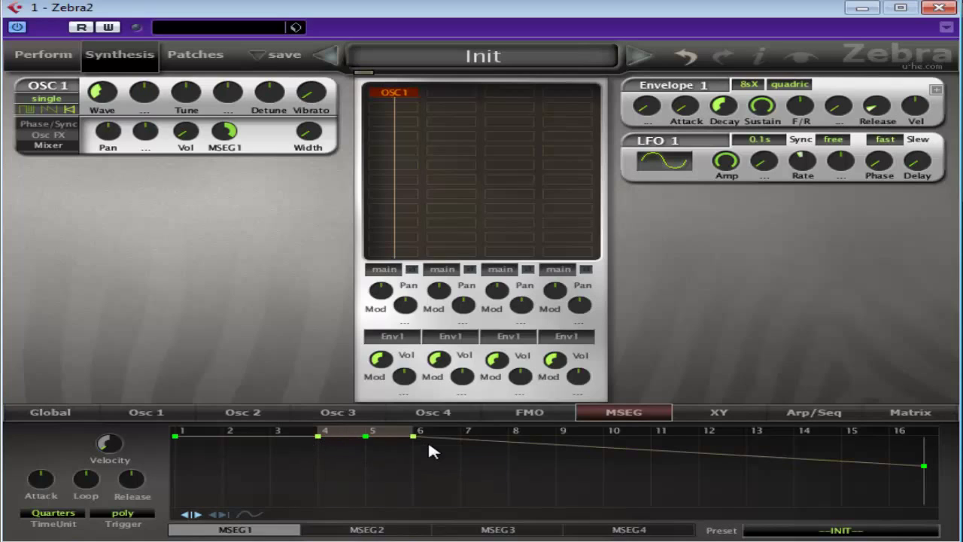